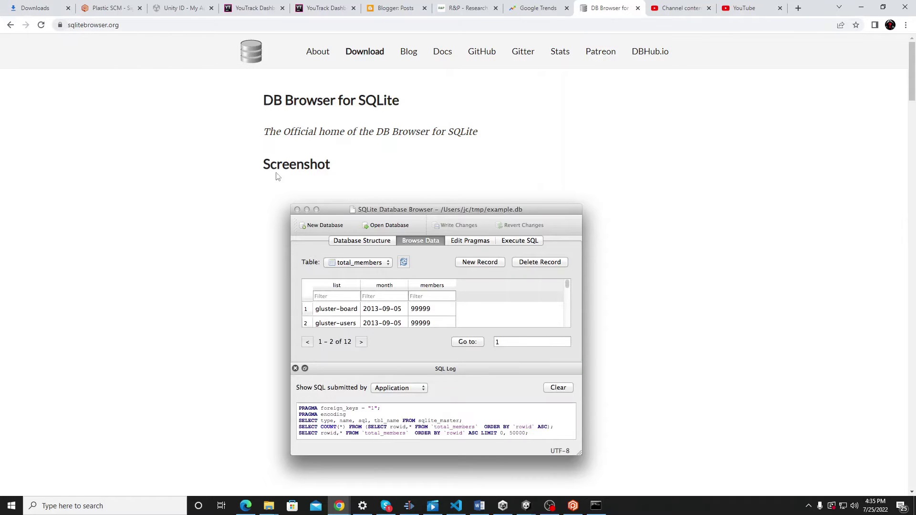
Look over the DB Browser for SQLite homepage, then go to its Downloads page.
left_click_drag(359, 100, 399, 99)
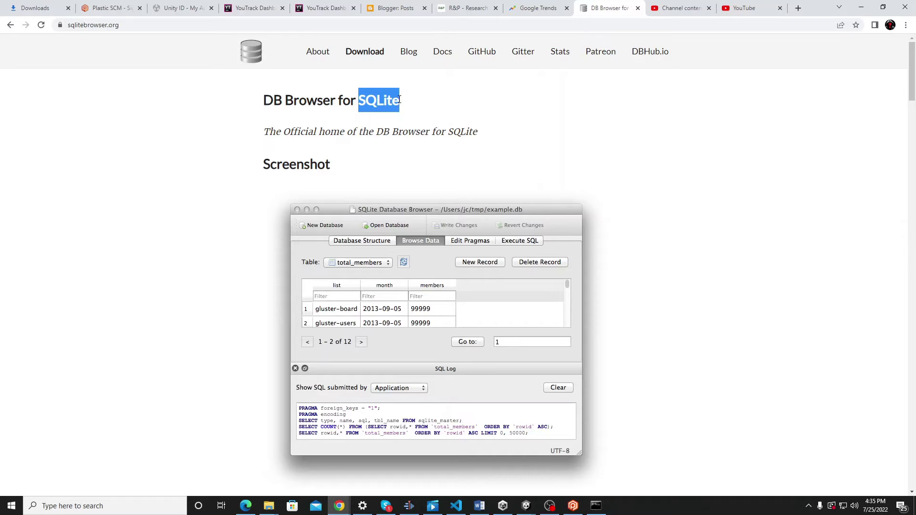
left_click(105, 26)
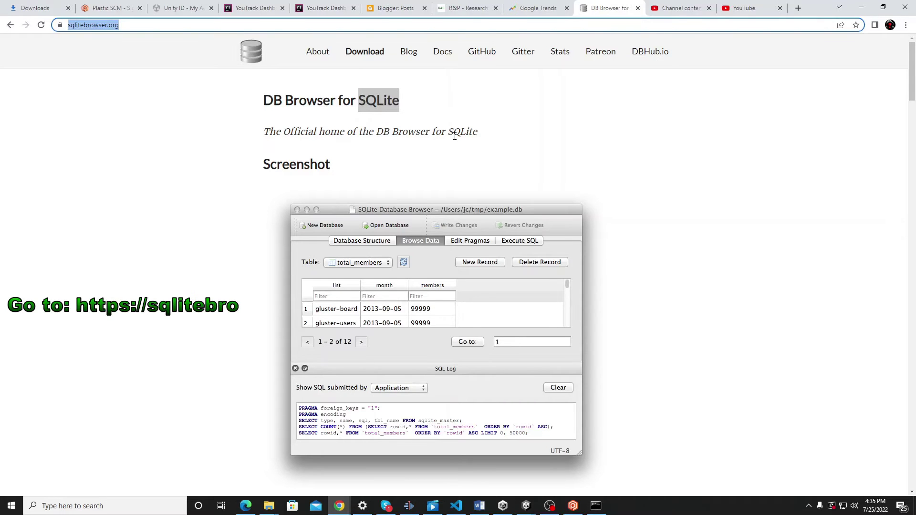
scroll(455, 132, "down", 3)
scroll(454, 135, "down", 2)
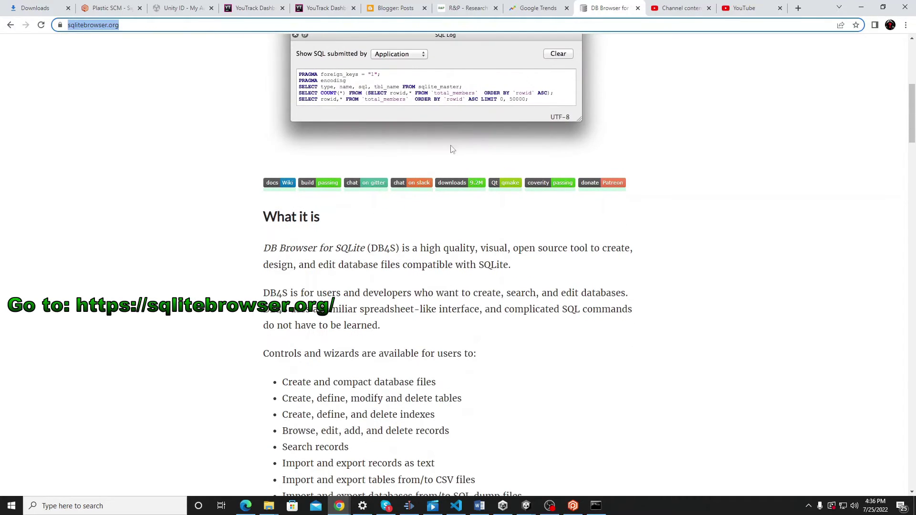
left_click_drag(307, 250, 501, 264)
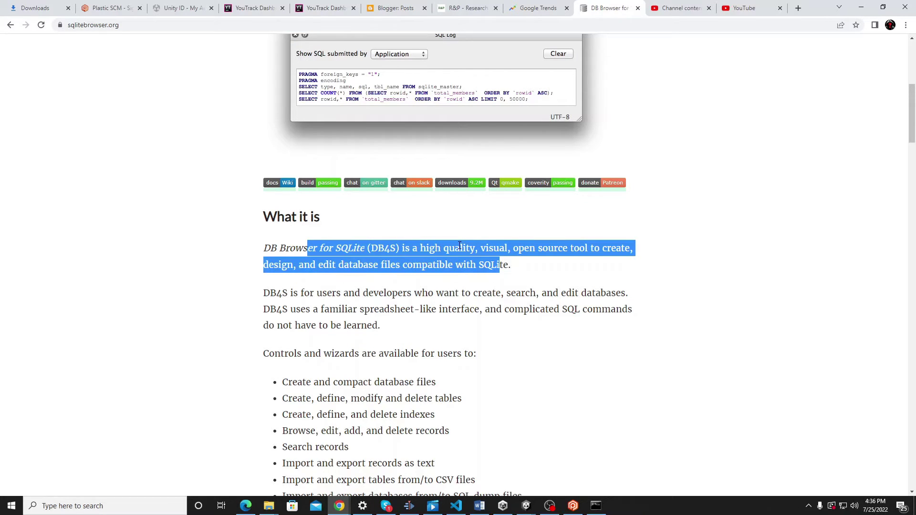
scroll(459, 246, "up", 5)
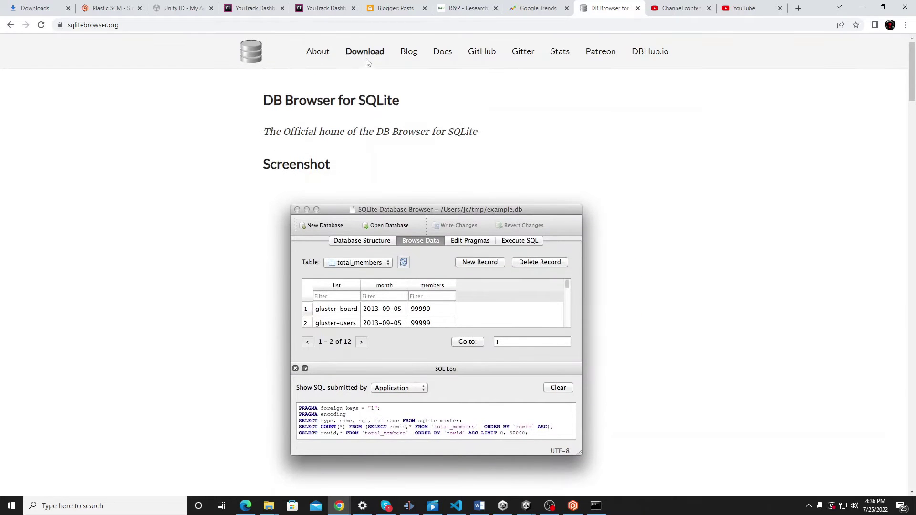
left_click(365, 55)
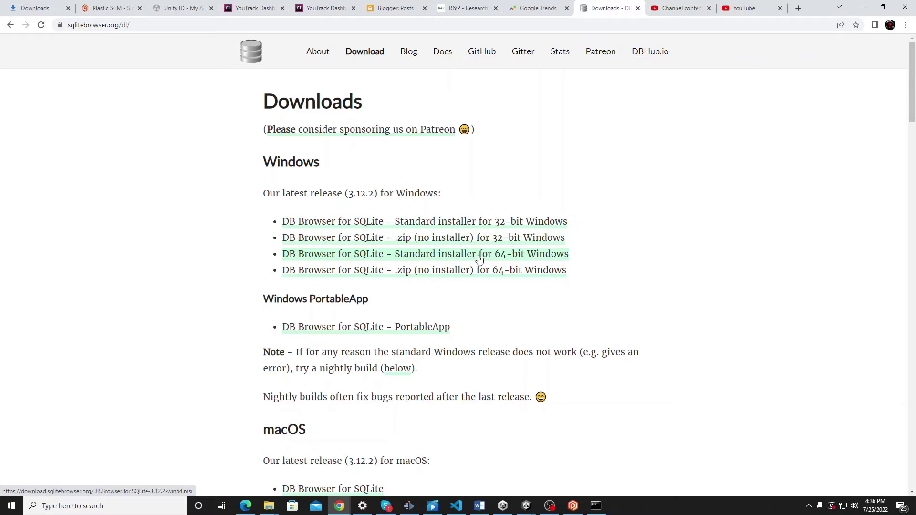
In Downloads sorted by date modified, right-click the DB.Browser.for.SQLite-3.12.2-win64 installer.
left_click(268, 506)
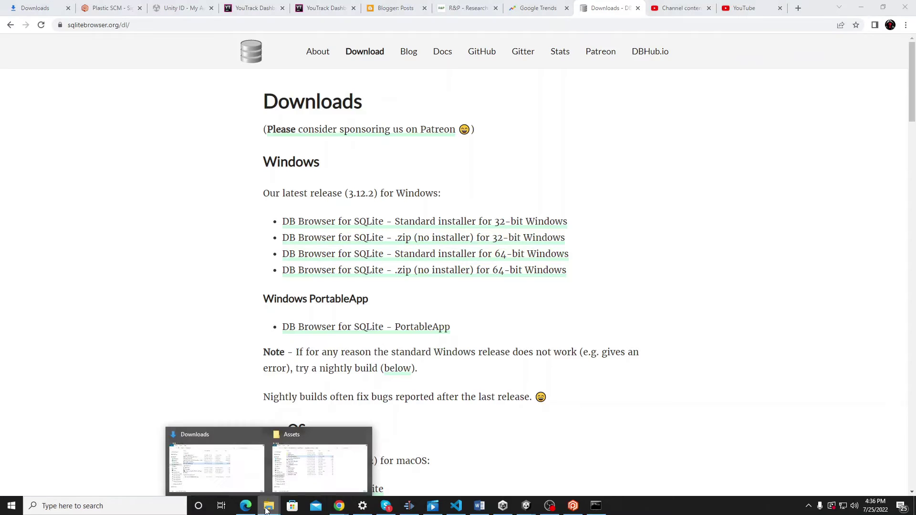
left_click(241, 492)
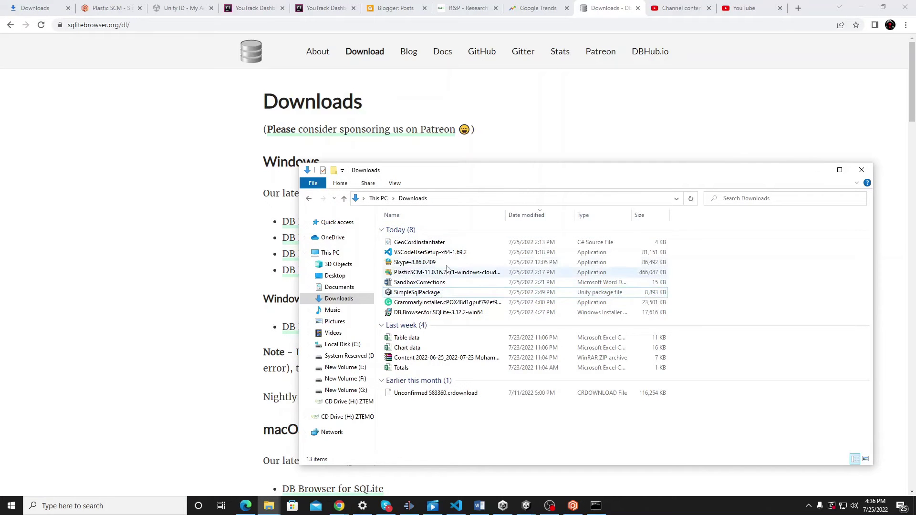
left_click(528, 214)
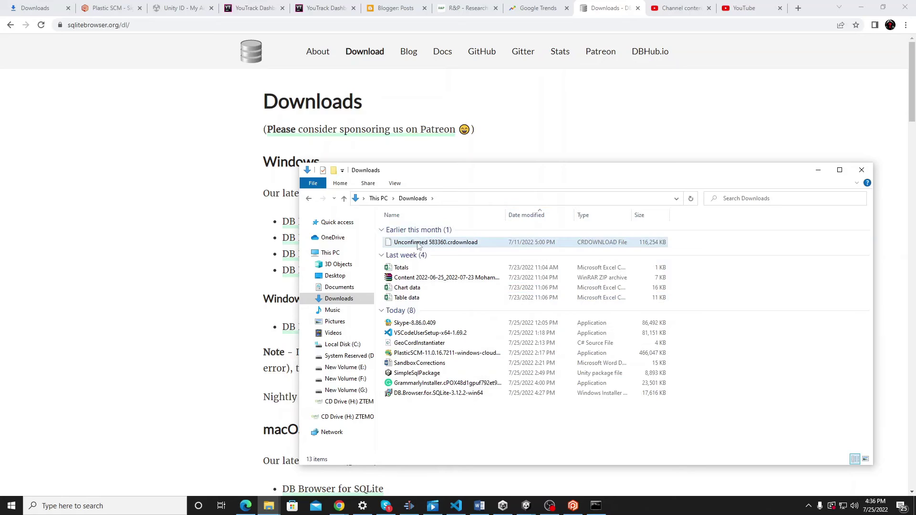
left_click(406, 395)
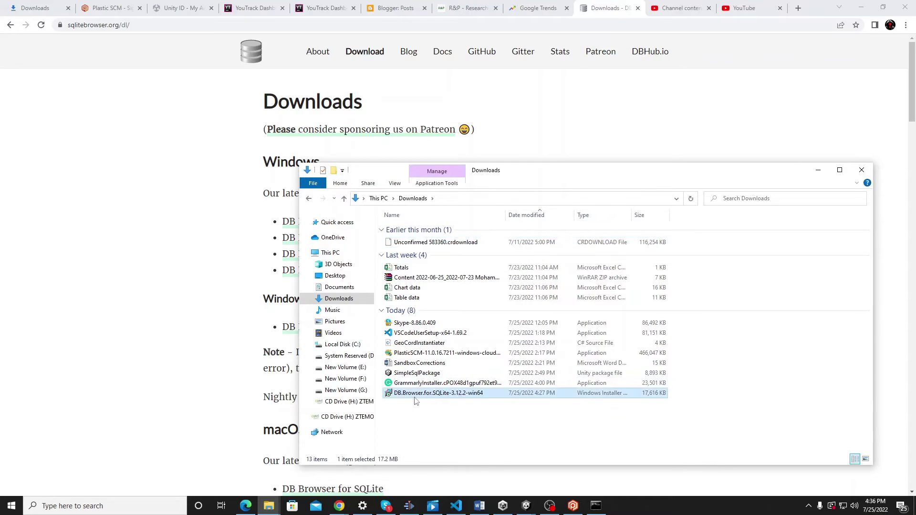
right_click(453, 396)
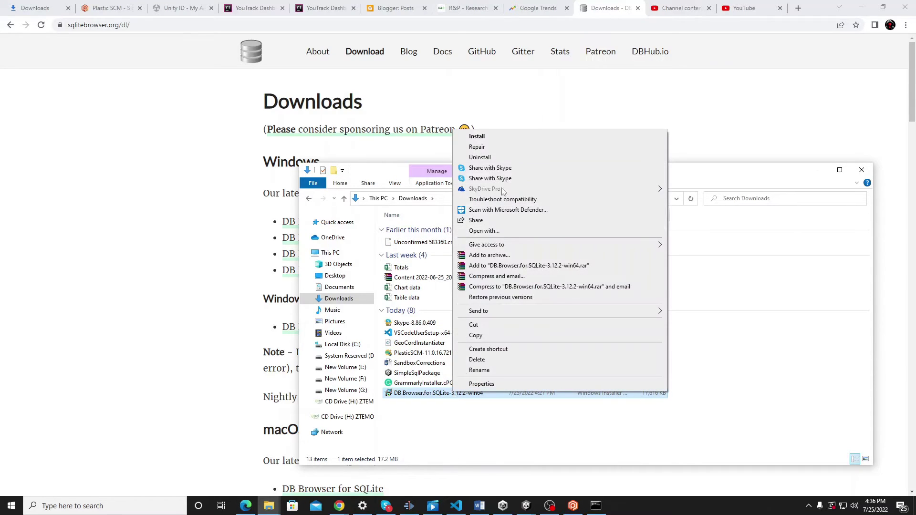
Launch the DB Browser for SQLite installer and accept the license agreement.
left_click(484, 137)
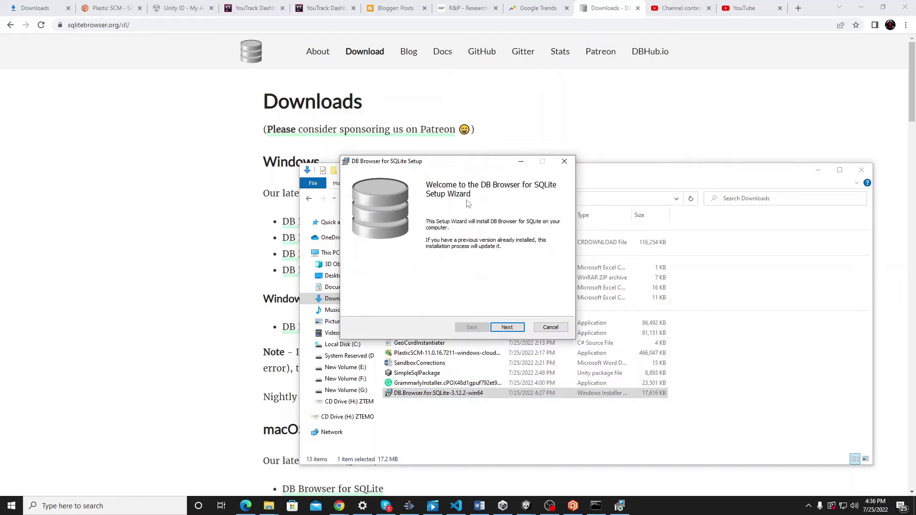
left_click(506, 327)
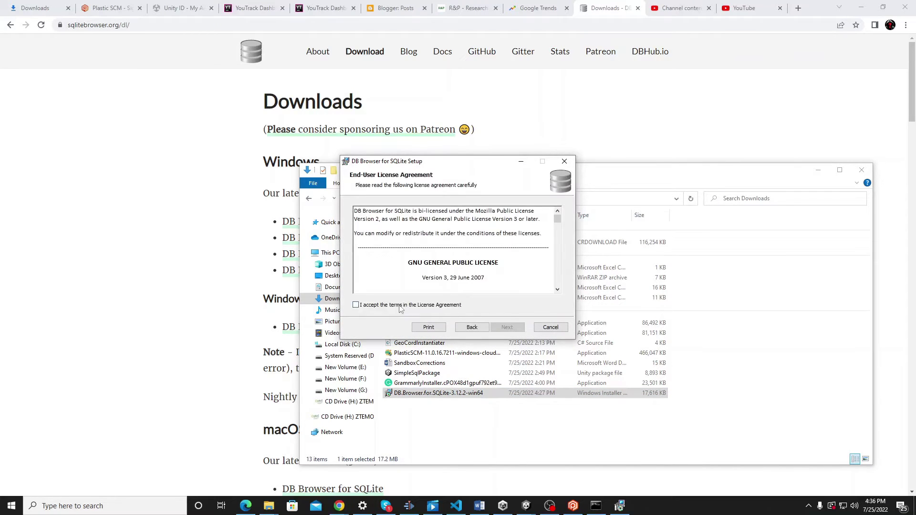
left_click(356, 305)
left_click(506, 326)
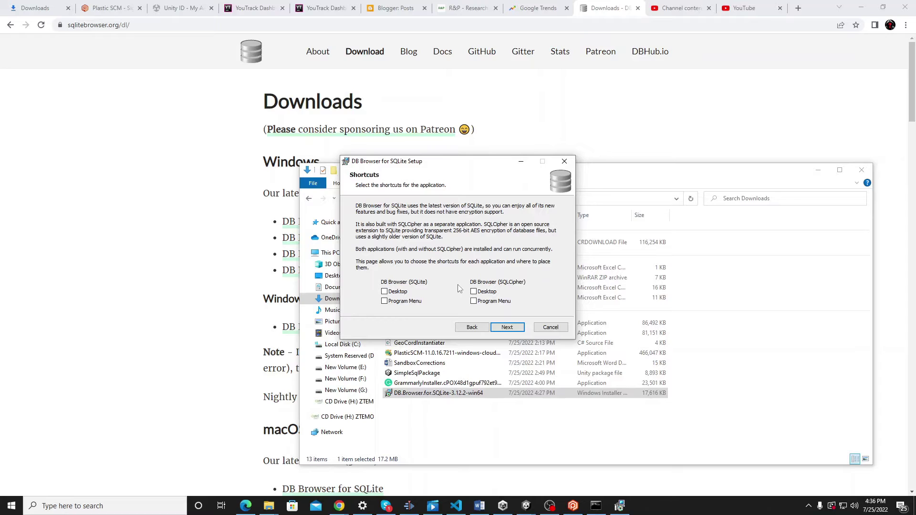
Add a desktop shortcut, install with default features, and close the finished wizard.
left_click(386, 293)
left_click(510, 328)
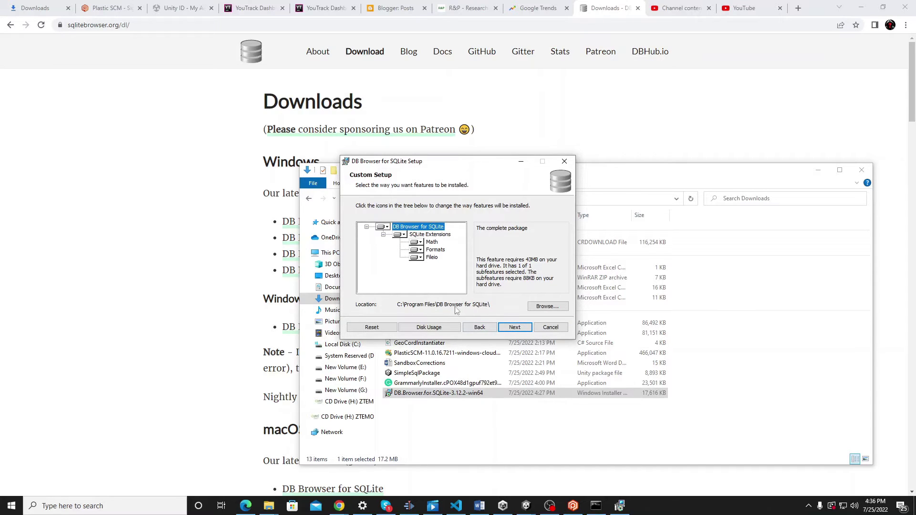
left_click(515, 327)
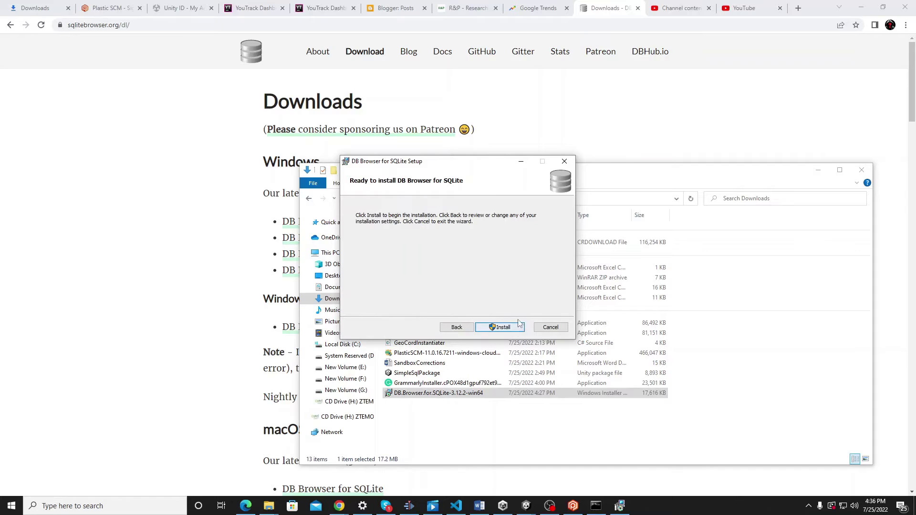
left_click(516, 326)
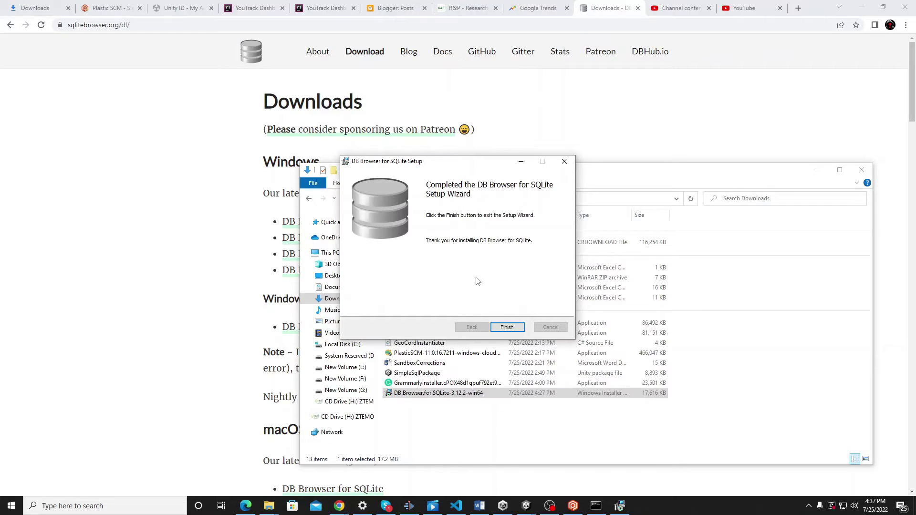
left_click(509, 328)
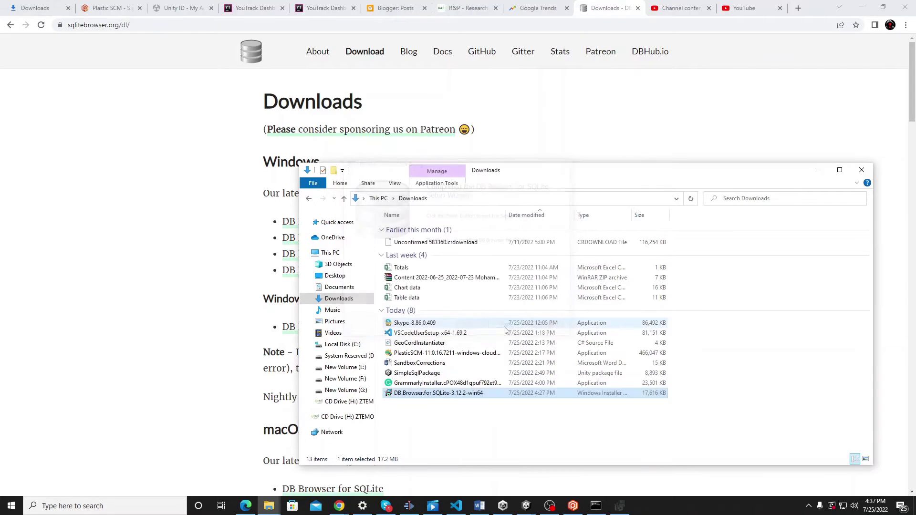
Clear the Downloads and Unity Hub windows and start DB Browser from its desktop shortcut.
left_click(818, 170)
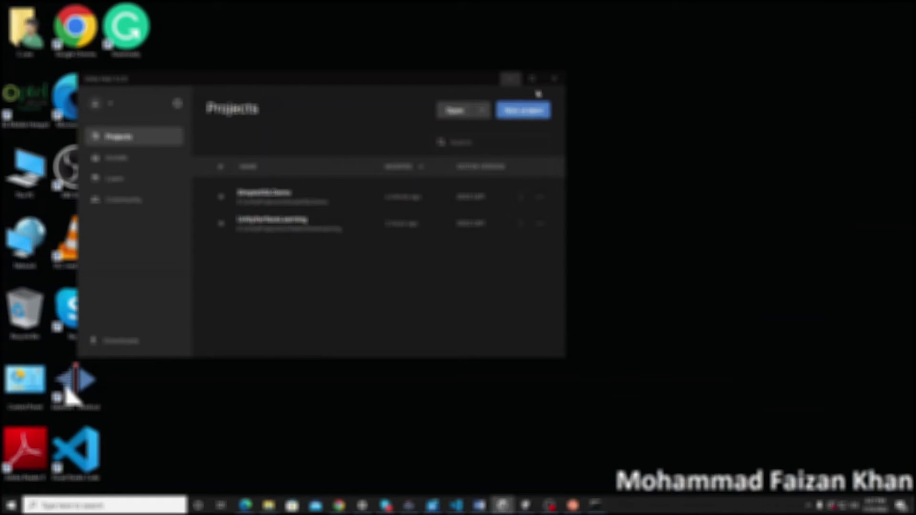
left_click(518, 77)
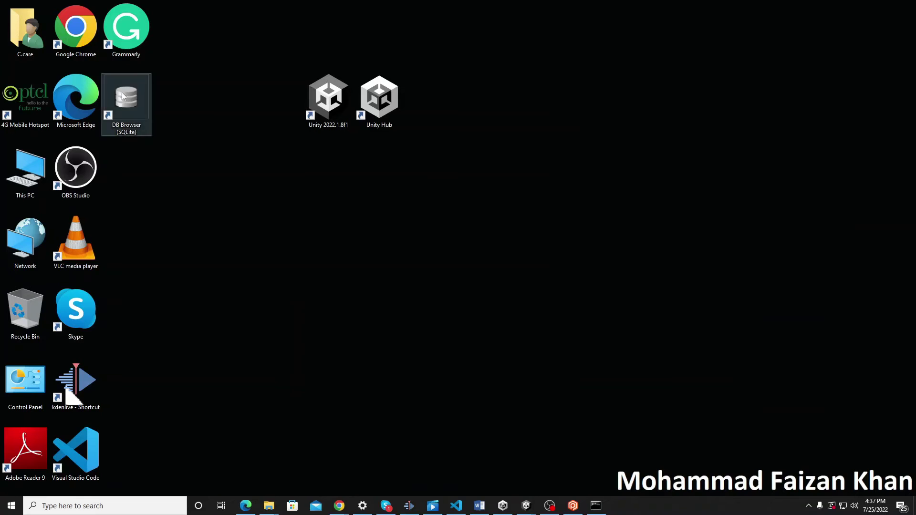
right_click(148, 103)
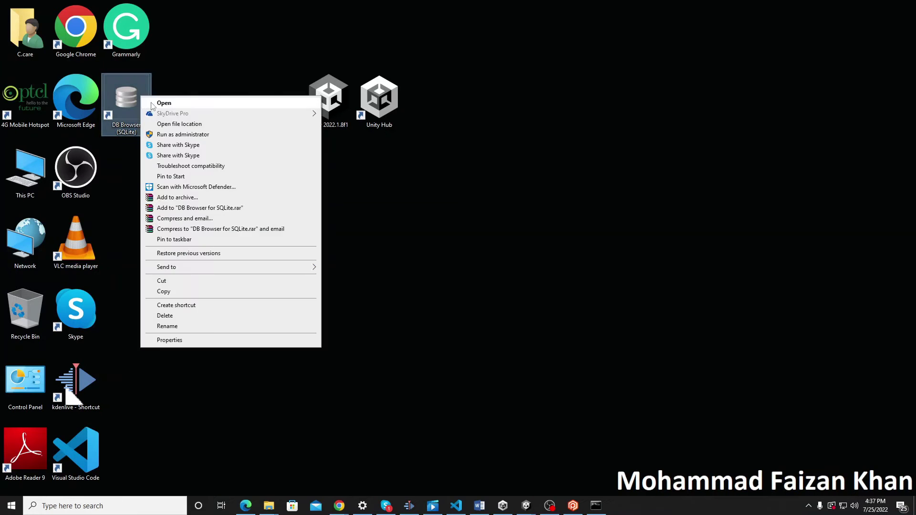
left_click(164, 103)
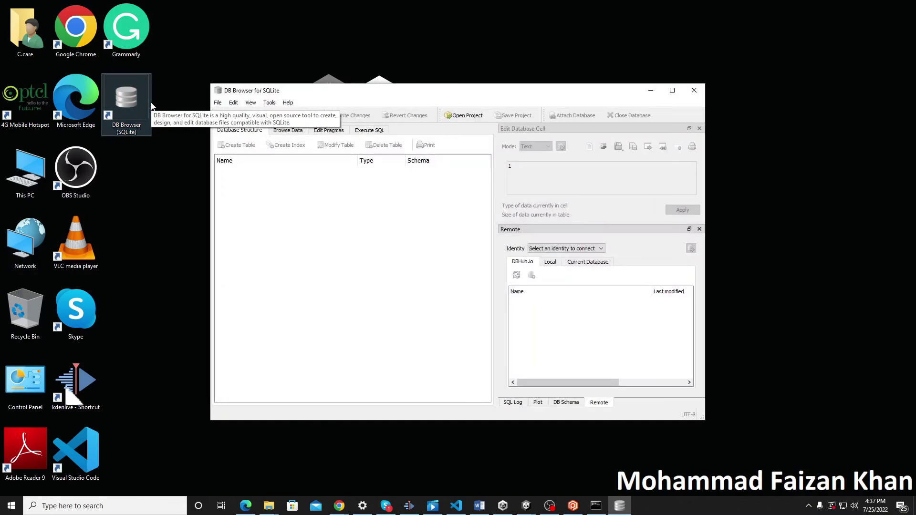
Save a new database named Sample in the Desktop folder.
left_click(240, 116)
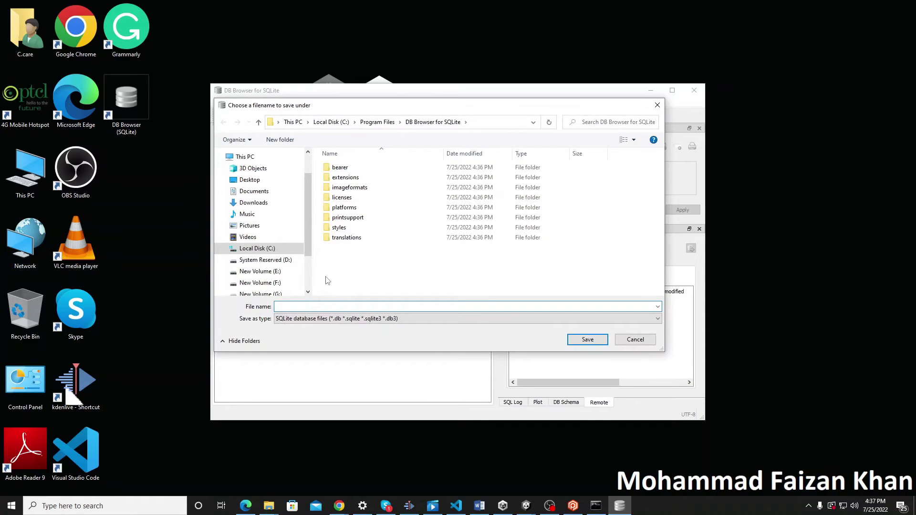
left_click(250, 179)
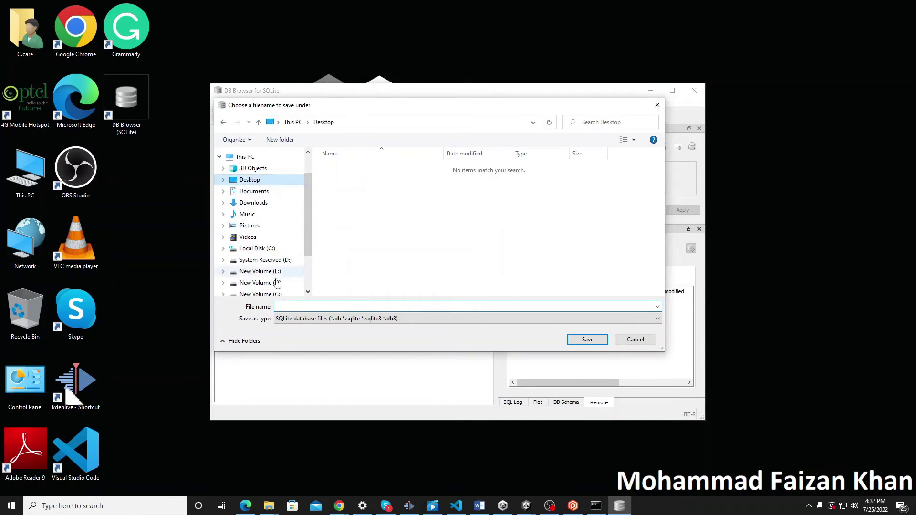
left_click(290, 306)
type("Sample")
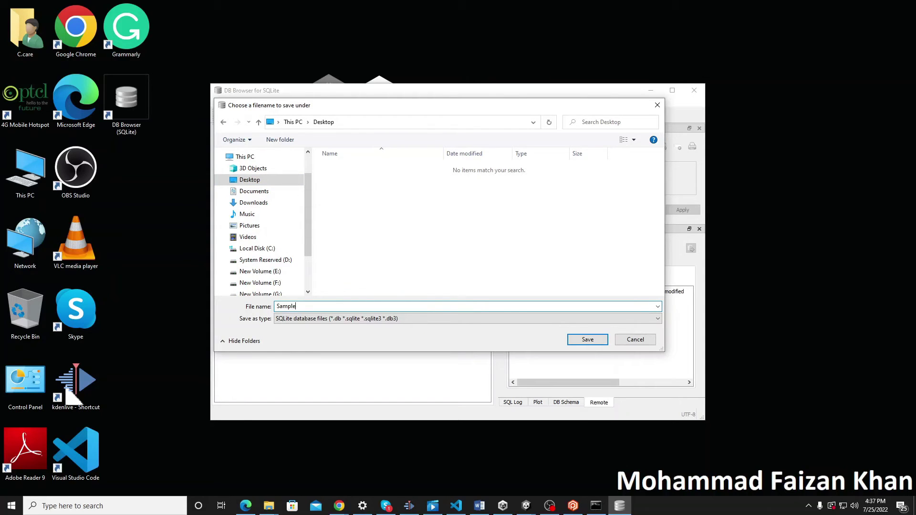
key("Return")
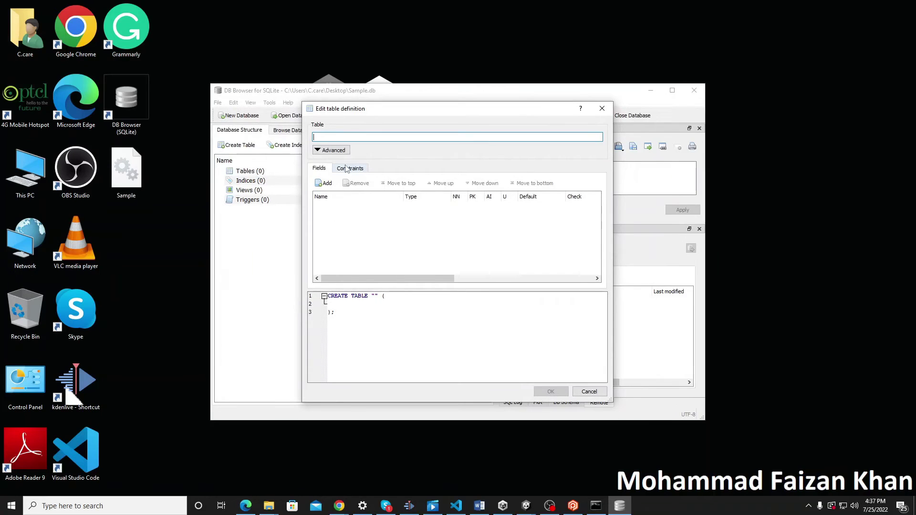
type("test")
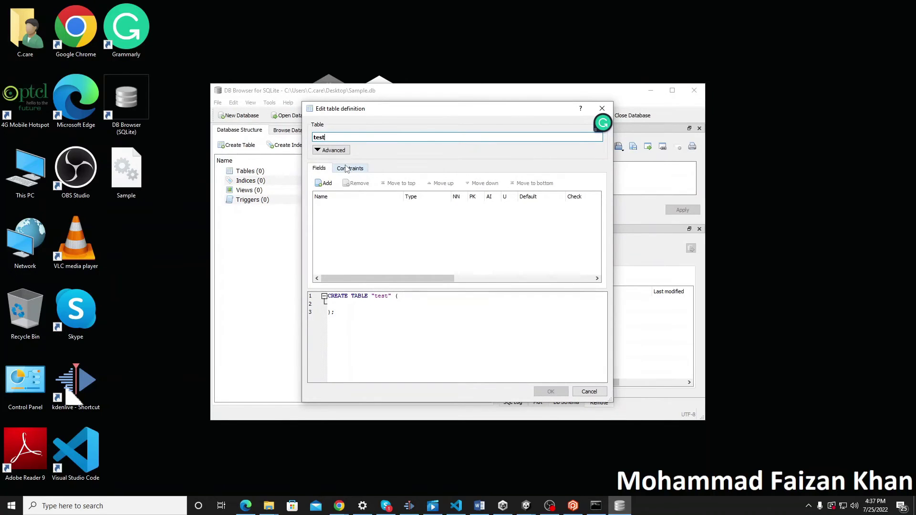
Add an id field and a second field to the new test table.
left_click(323, 183)
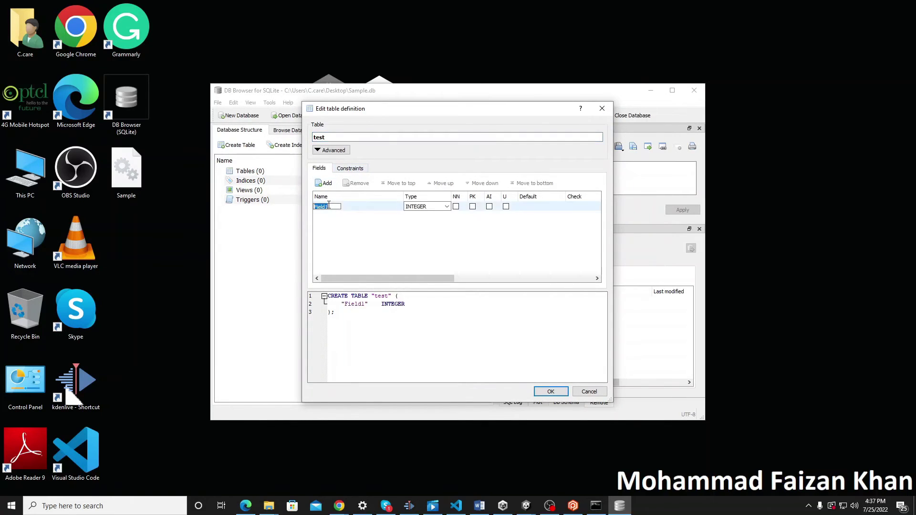
type("id")
key("Return")
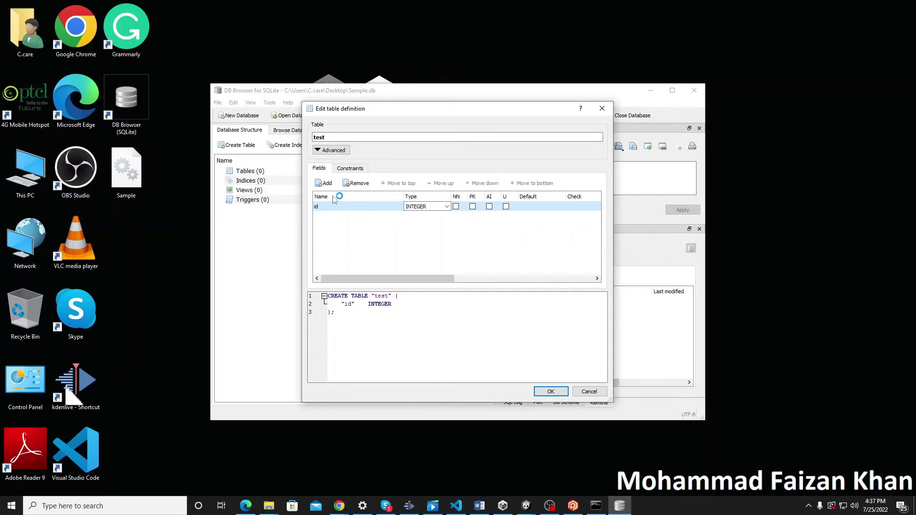
left_click(324, 184)
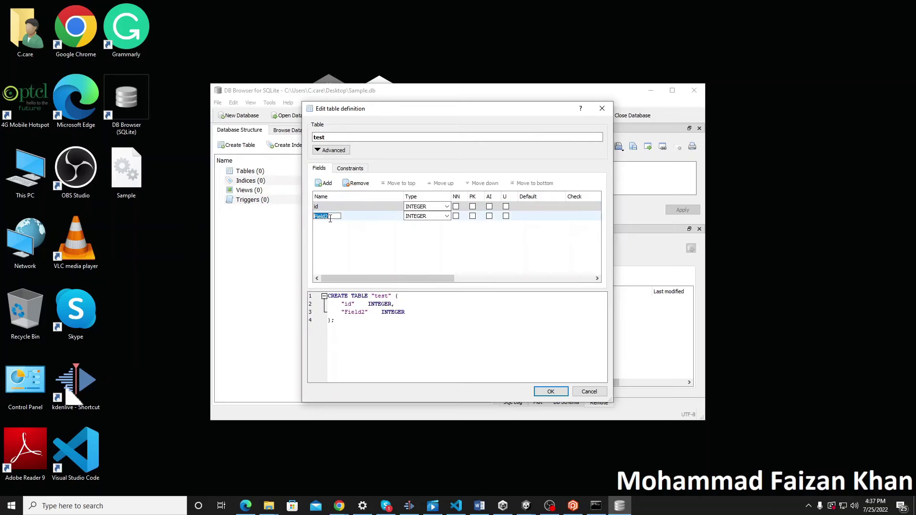
type("name")
Create the test table, check its fields, then close the program and save Sample.db.
left_click(551, 392)
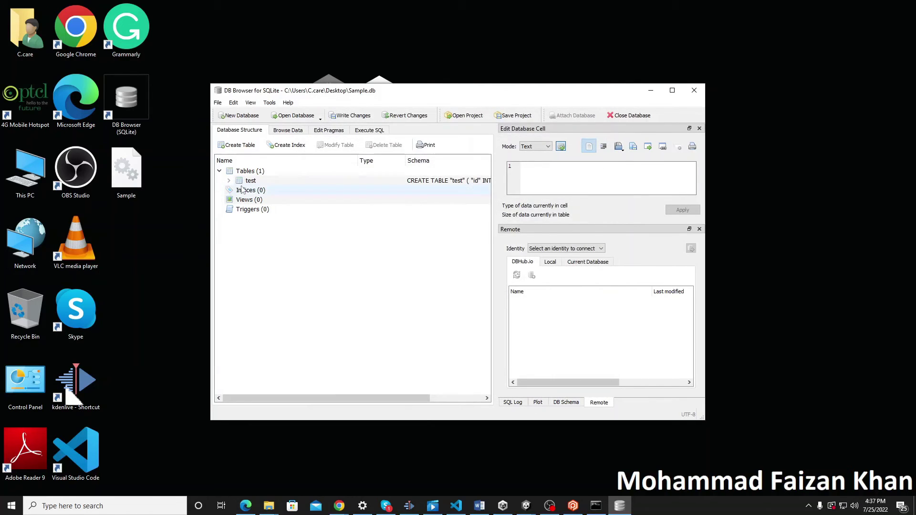
left_click(229, 181)
left_click(261, 200)
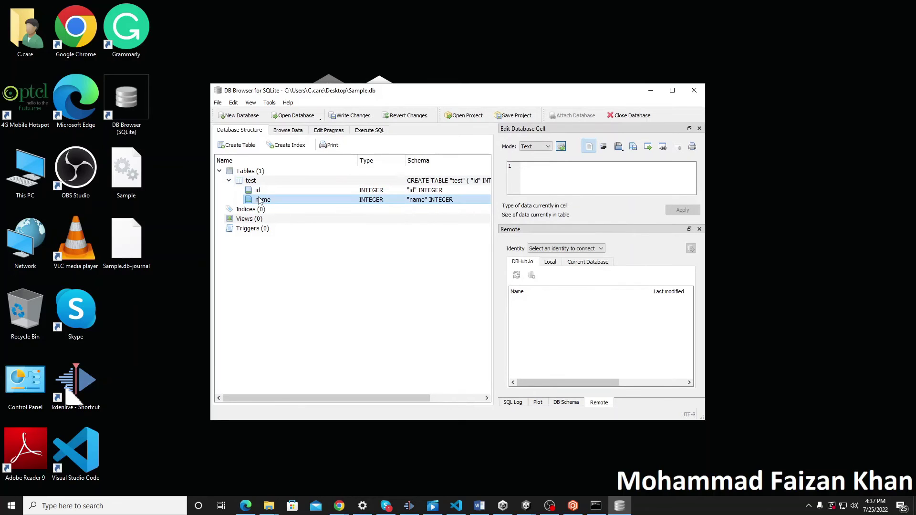
left_click(261, 181)
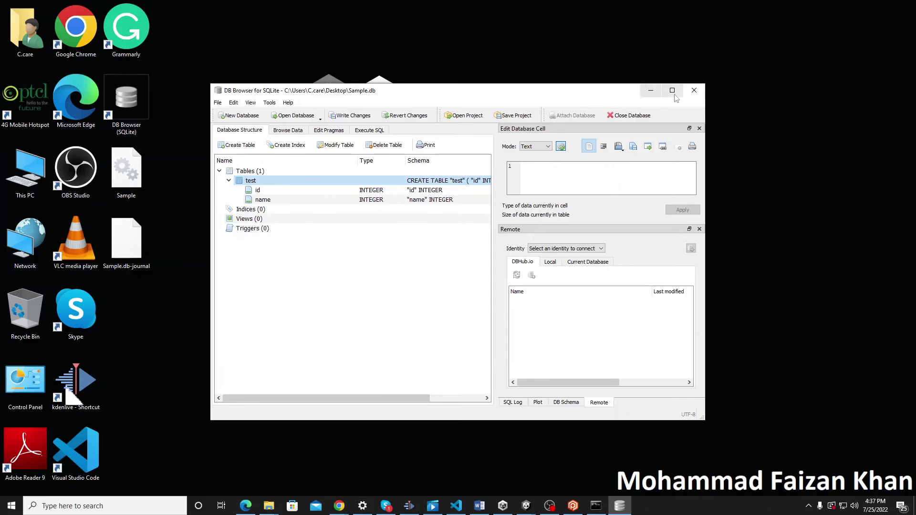
left_click(693, 91)
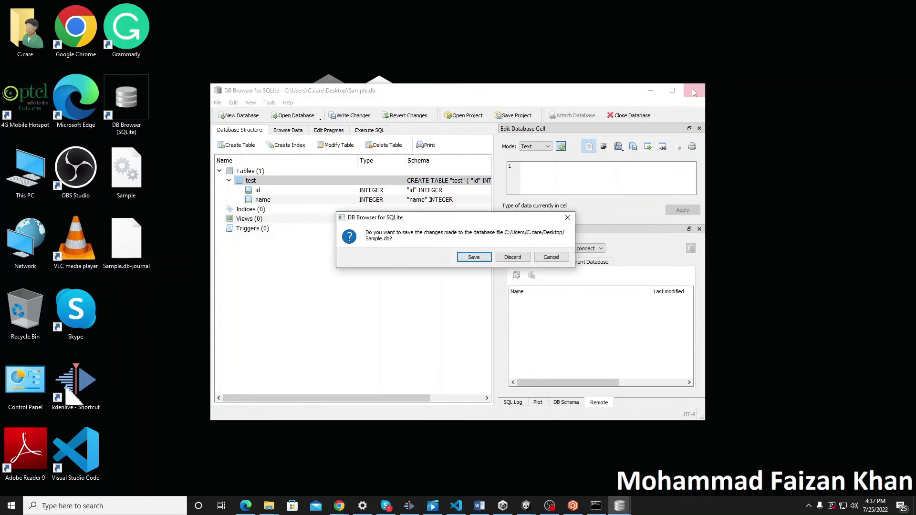
left_click(475, 260)
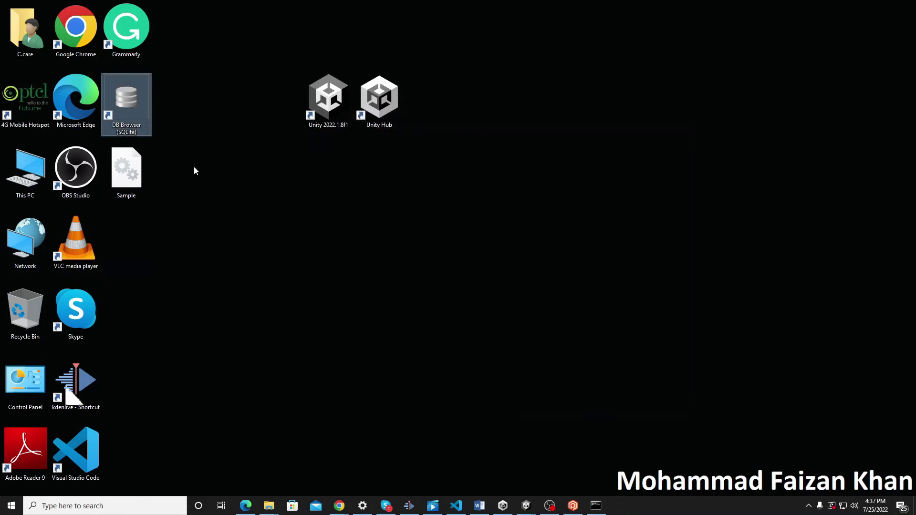
left_click_drag(194, 166, 120, 214)
right_click(327, 210)
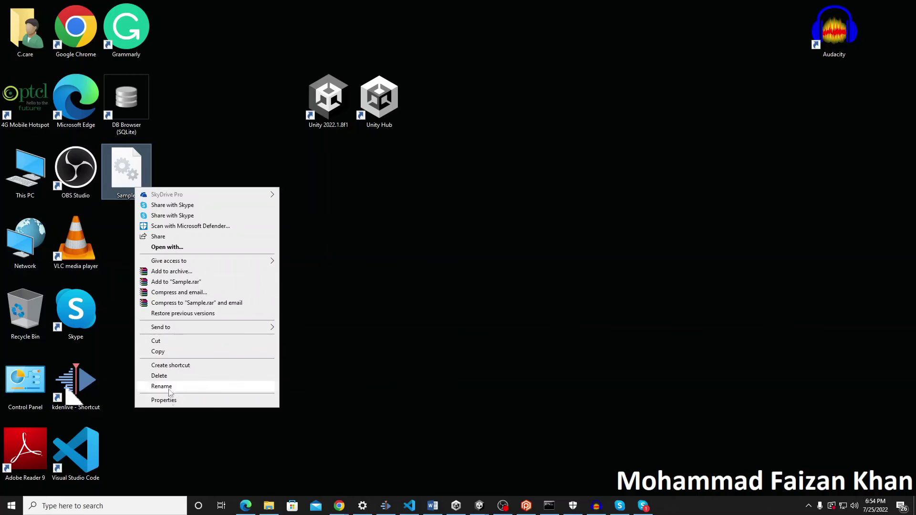
left_click(165, 398)
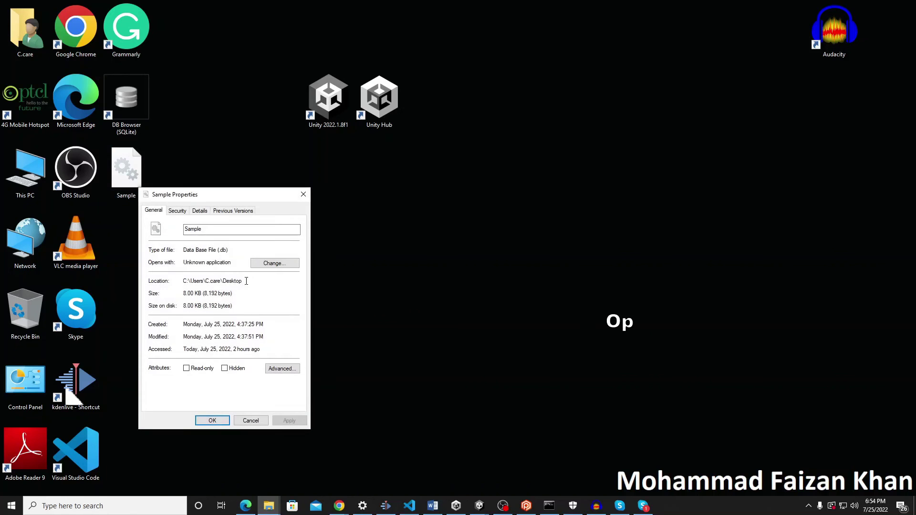
double_click(222, 250)
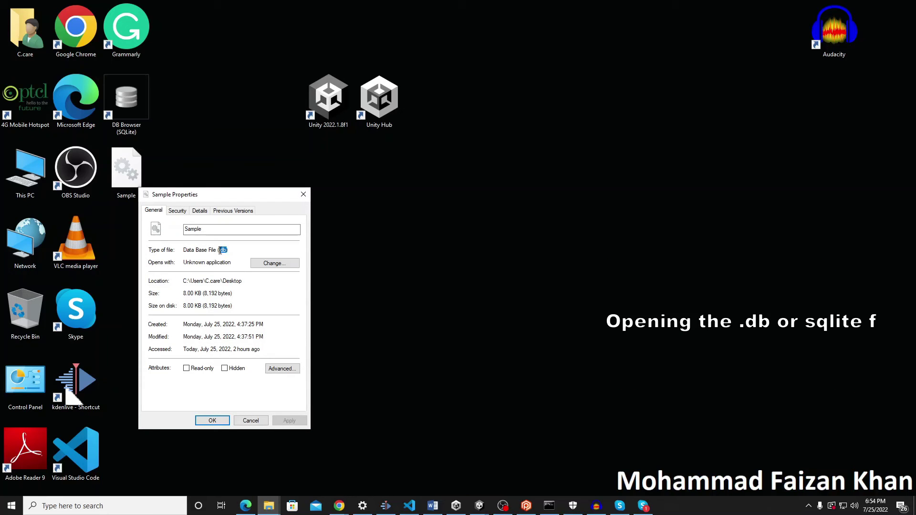
left_click(303, 193)
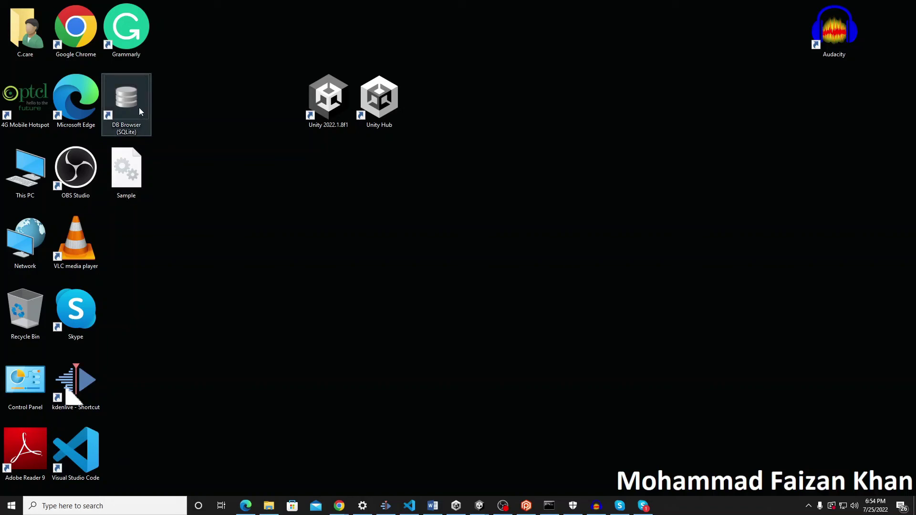
double_click(127, 104)
left_click_drag(126, 173, 308, 207)
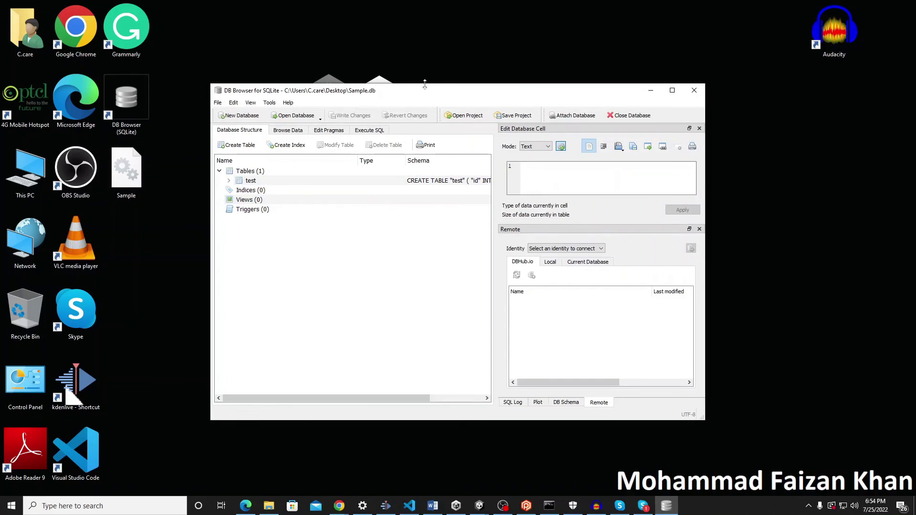
left_click(693, 94)
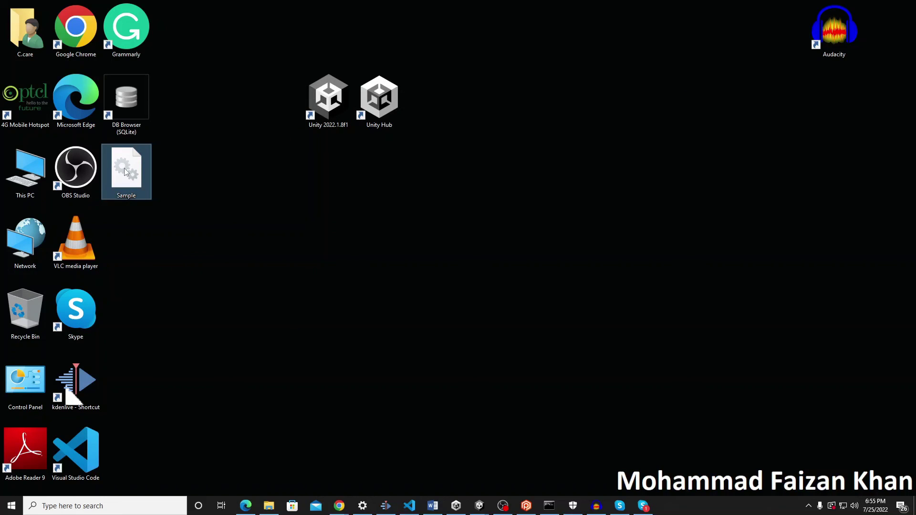
left_click(131, 118)
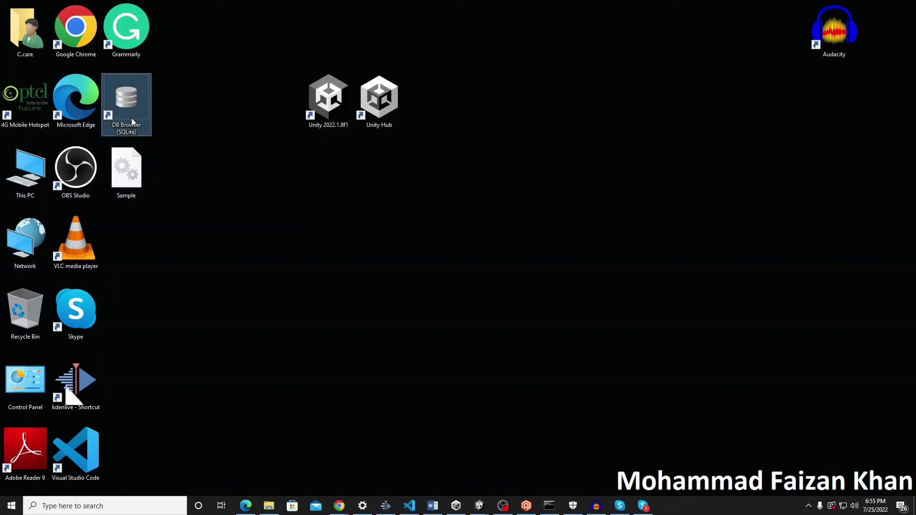